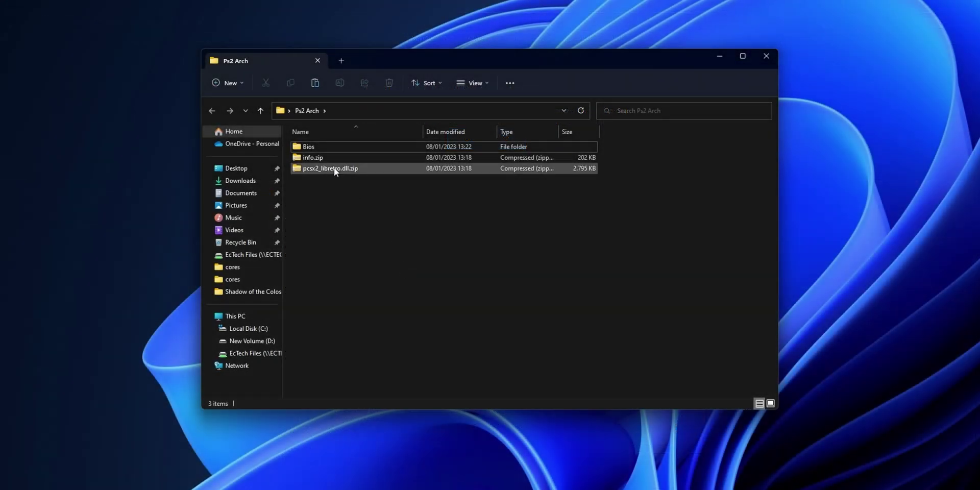
Extract pcsx2_libretro.dll.zip into its own folder inside the Ps2 Arch folder
right_click(320, 170)
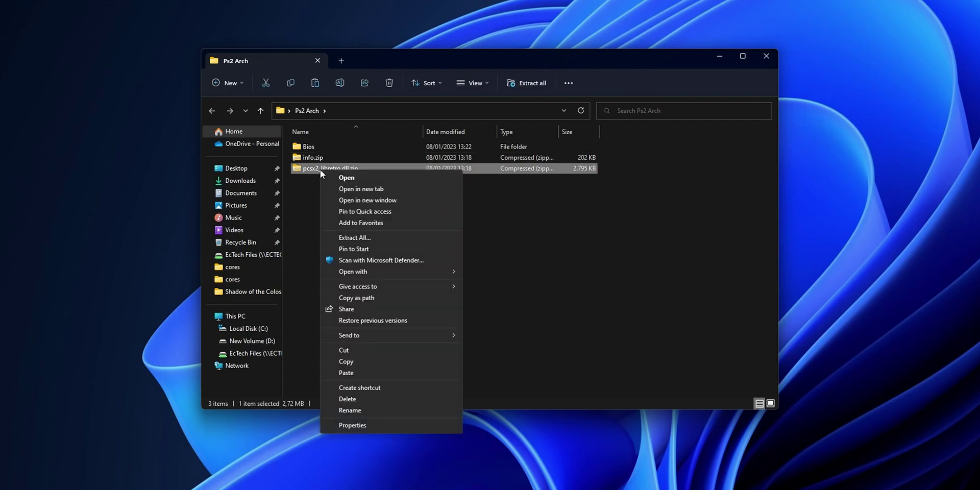
click(370, 237)
click(581, 337)
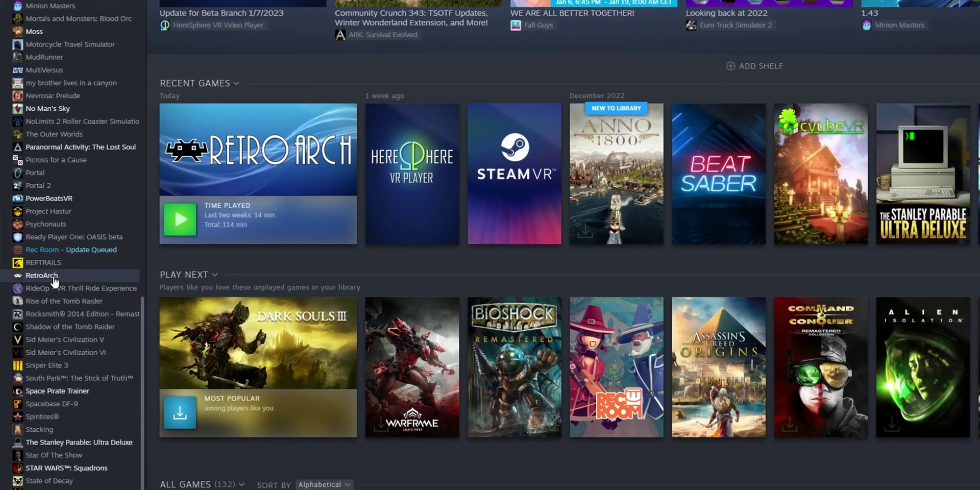
Open RetroArch's local files from the Steam library and copy the extracted pcsx2_libretro.dll into its cores folder
right_click(54, 278)
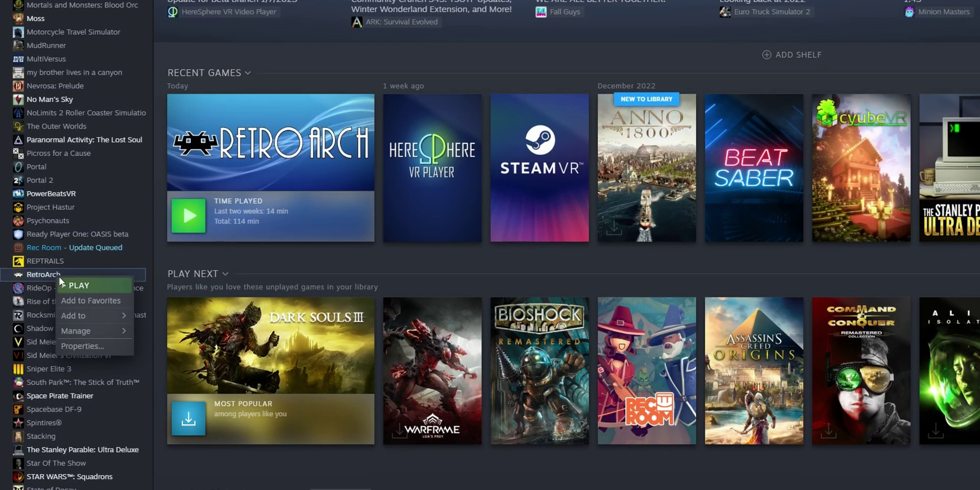
mouse_move(88, 329)
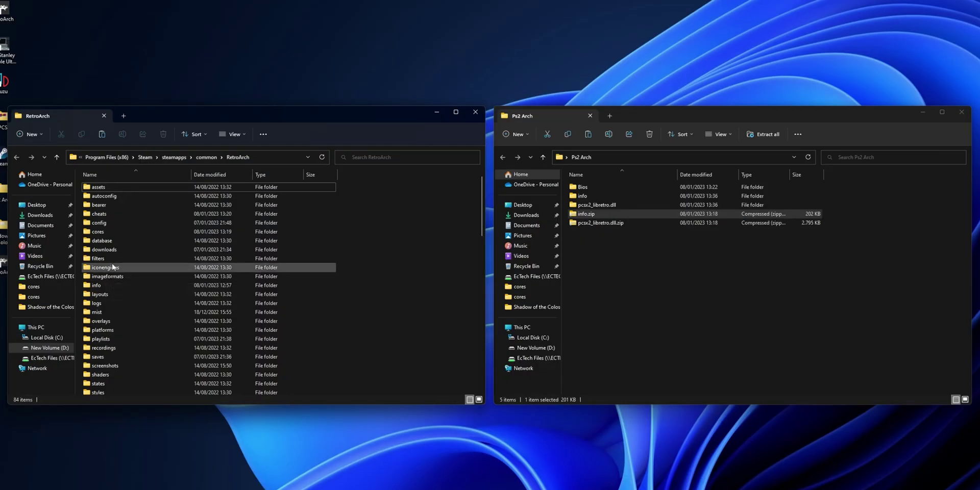
double_click(109, 232)
click(582, 205)
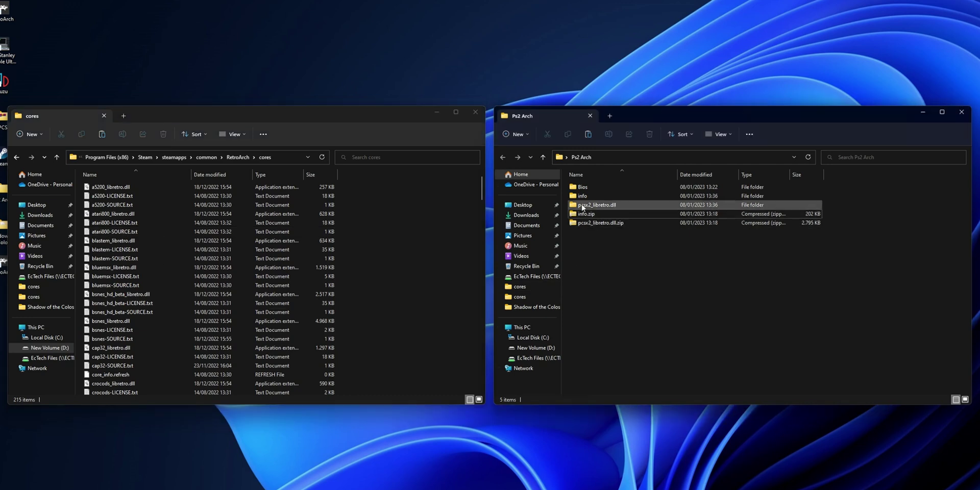
double_click(622, 207)
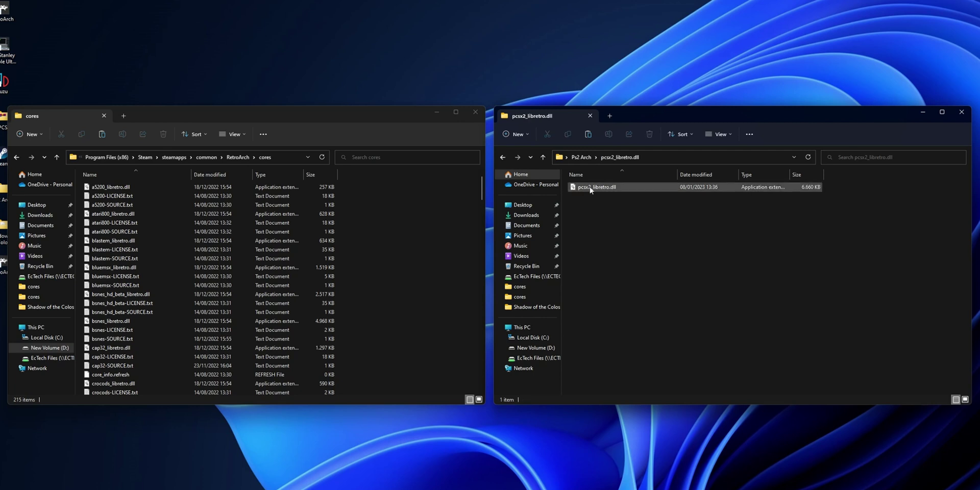
drag(591, 190, 389, 259)
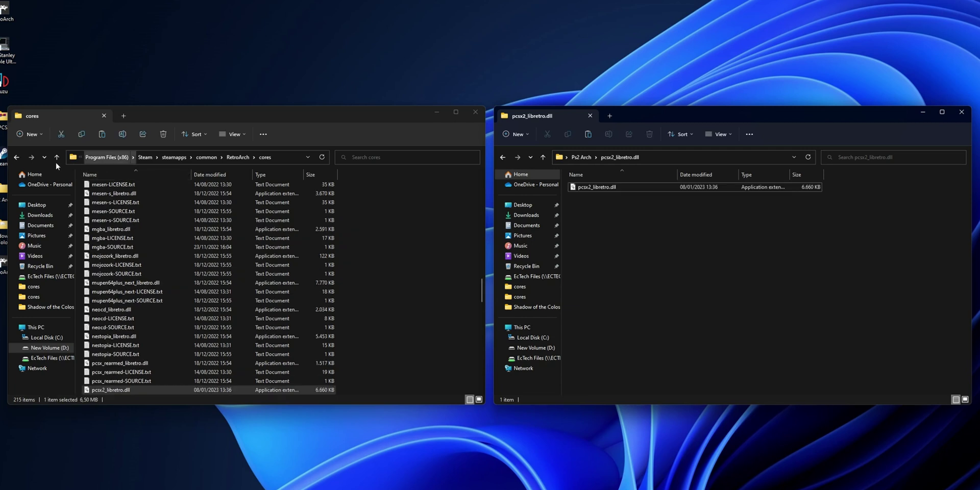
Copy pcsx2_libretro.info from the extracted info folder in Ps2 Arch into RetroArch's info folder
click(502, 157)
click(16, 158)
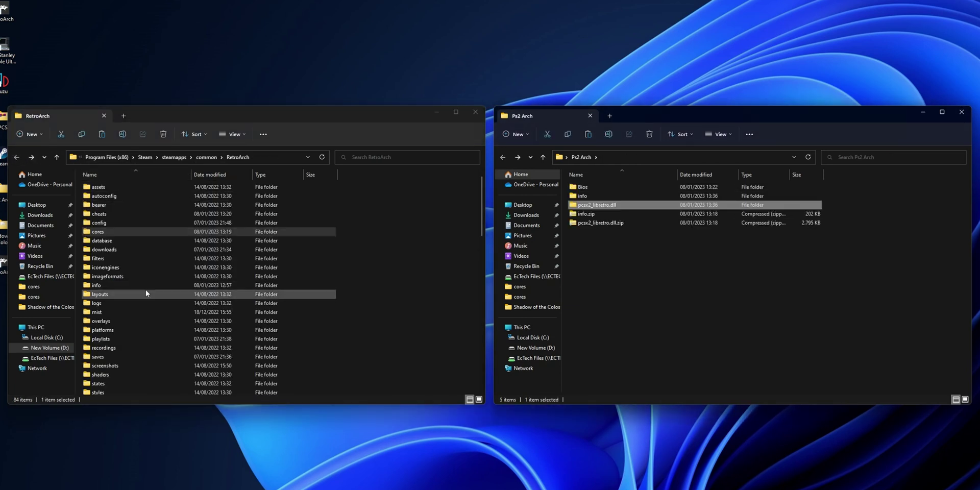
double_click(114, 286)
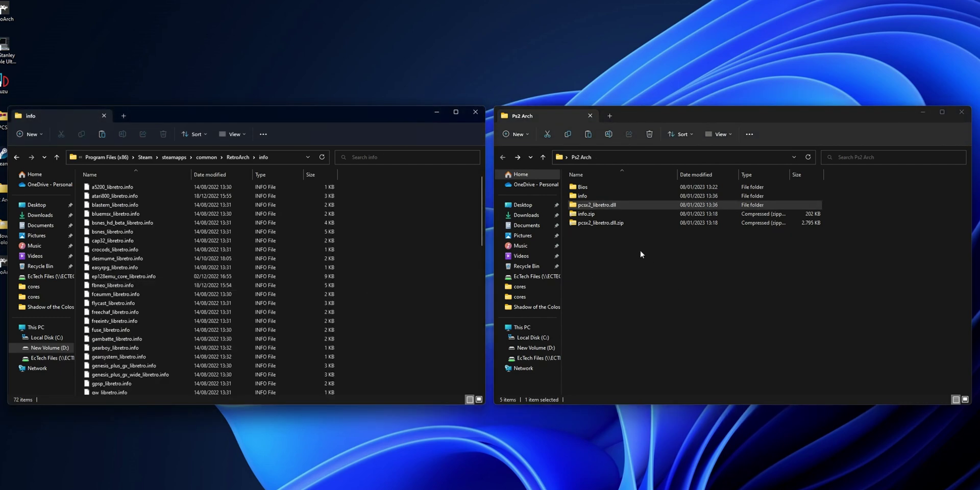
double_click(598, 195)
scroll(633, 296, down, 18)
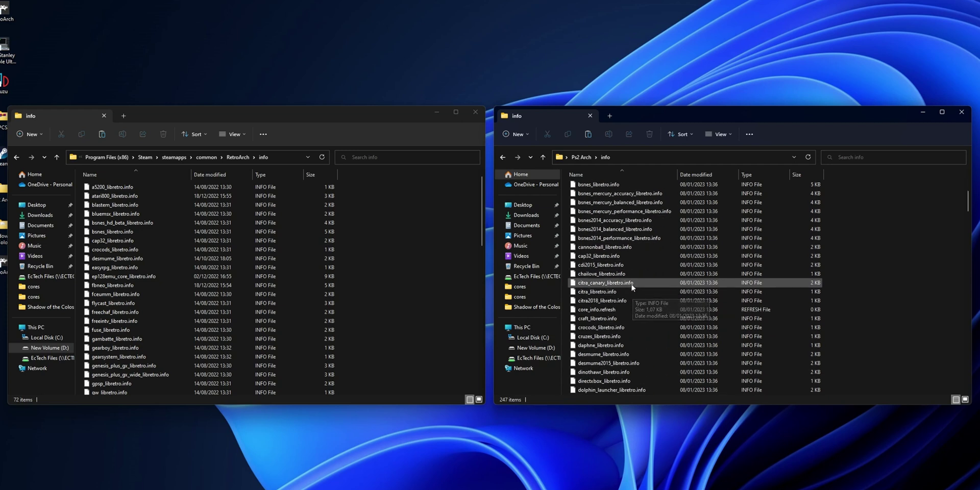
scroll(631, 306, down, 20)
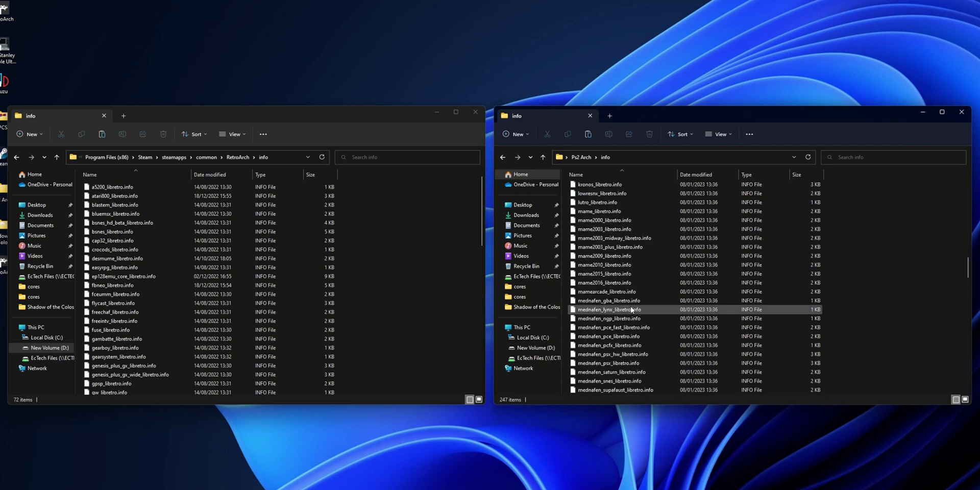
scroll(629, 307, down, 7)
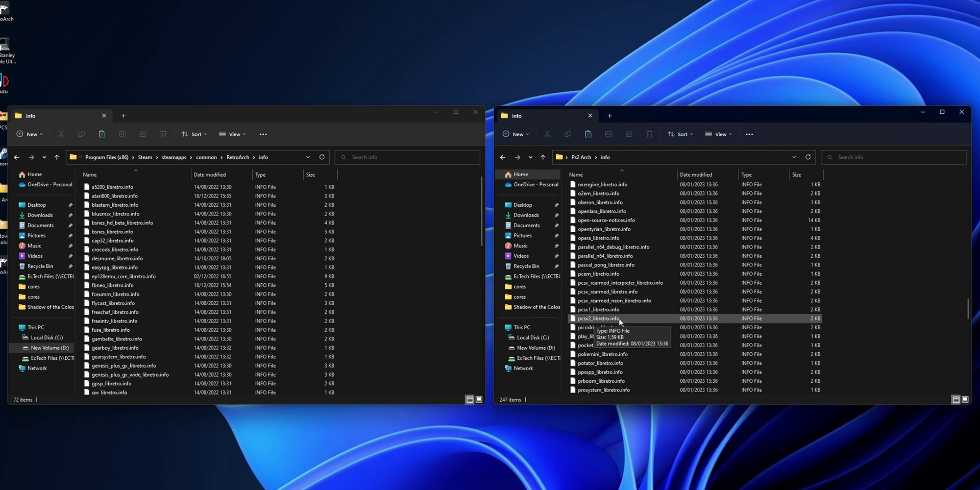
drag(611, 321, 364, 247)
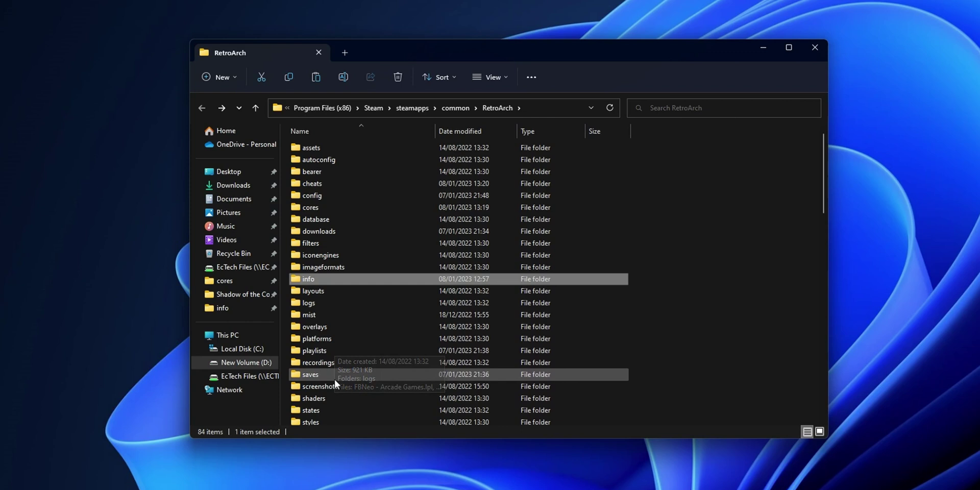
Create a new folder named pcsx2 inside RetroArch's system folder
scroll(317, 403, down, 2)
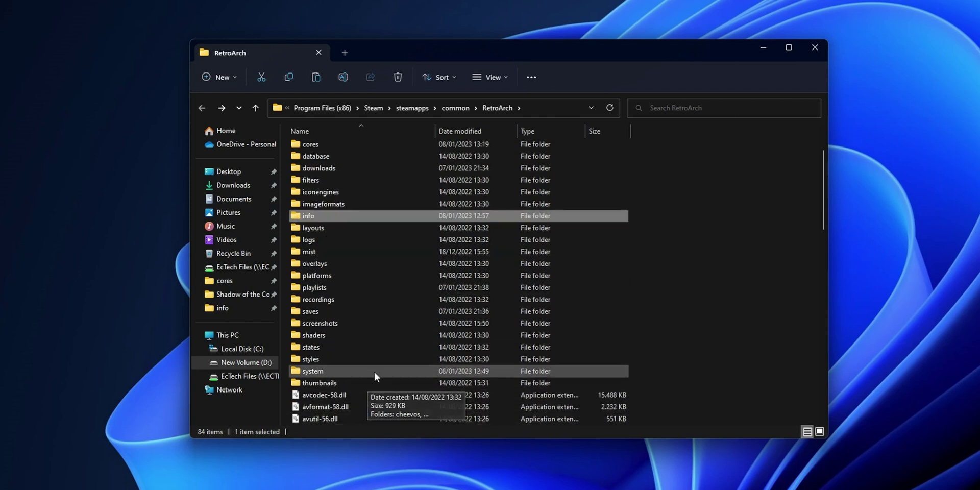
double_click(336, 370)
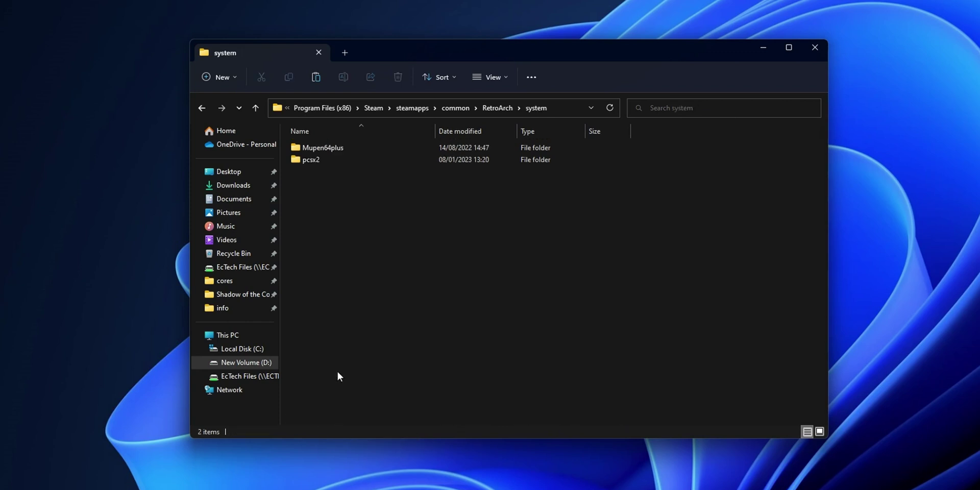
right_click(377, 246)
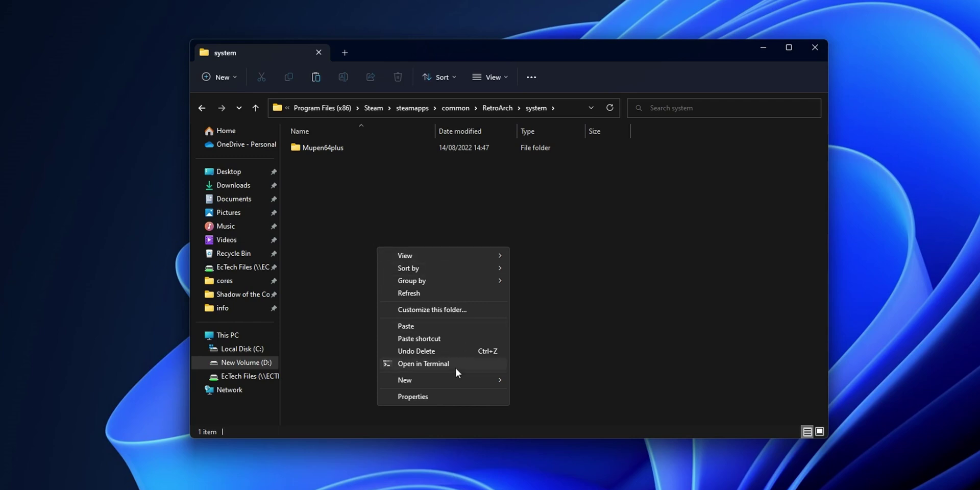
mouse_move(445, 380)
click(576, 381)
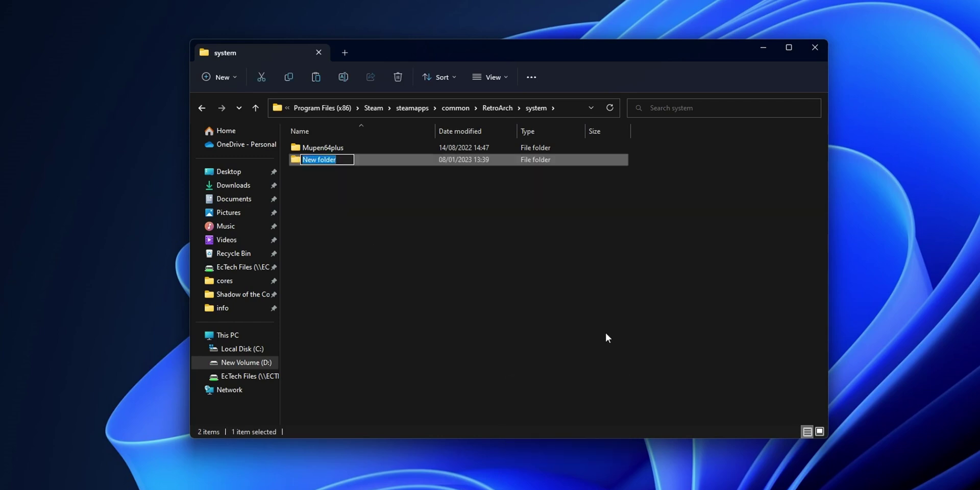
text(pcsx2)
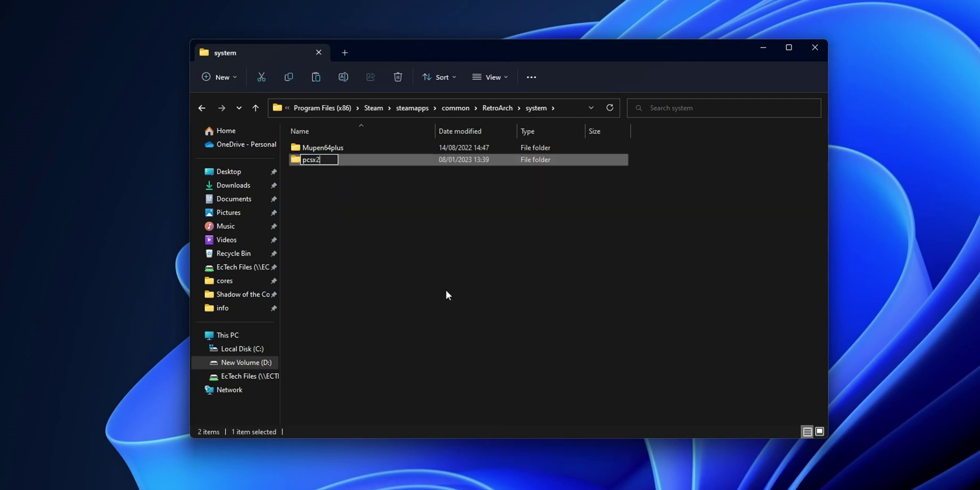
click(420, 256)
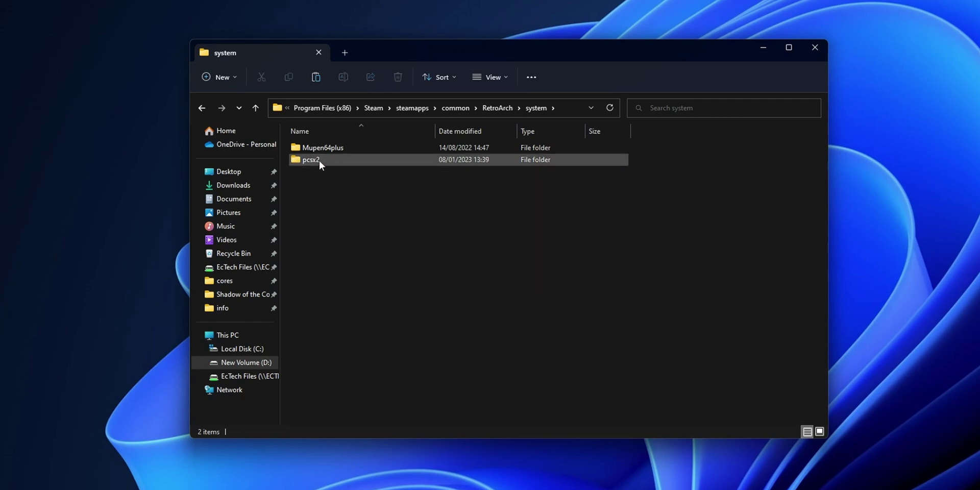
Create a folder named bios inside the pcsx2 folder and open it
double_click(311, 160)
right_click(344, 192)
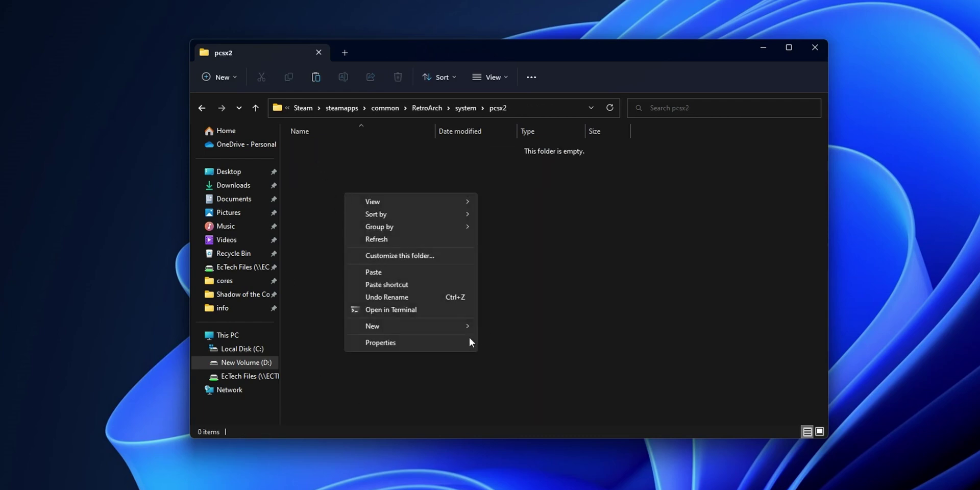
mouse_move(458, 324)
click(497, 324)
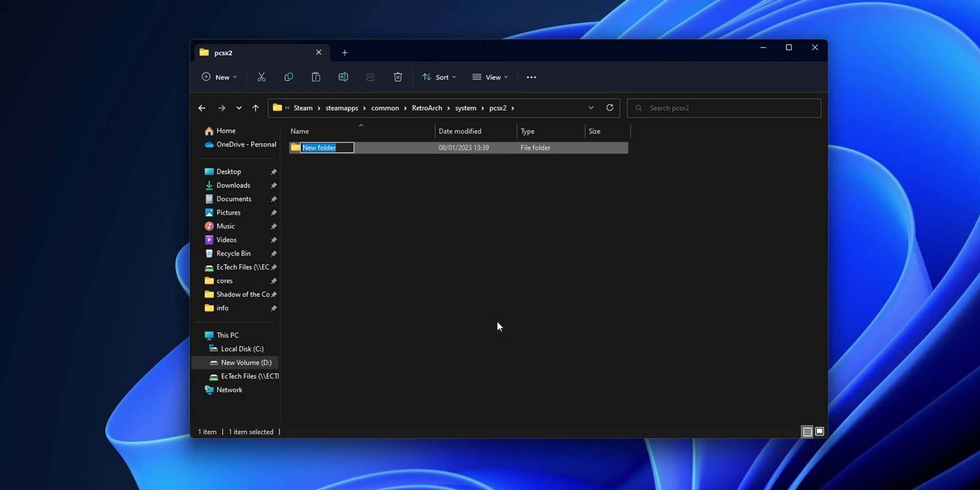
text(bi)
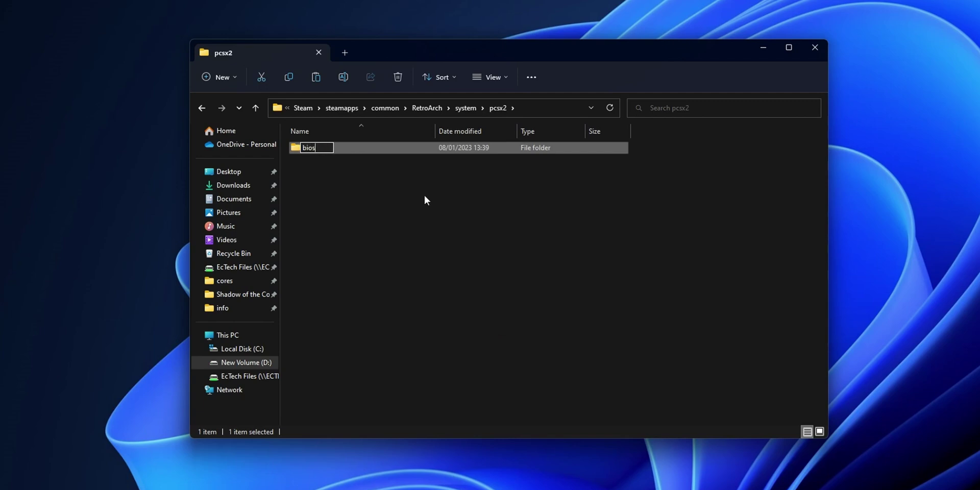
text(os)
click(422, 260)
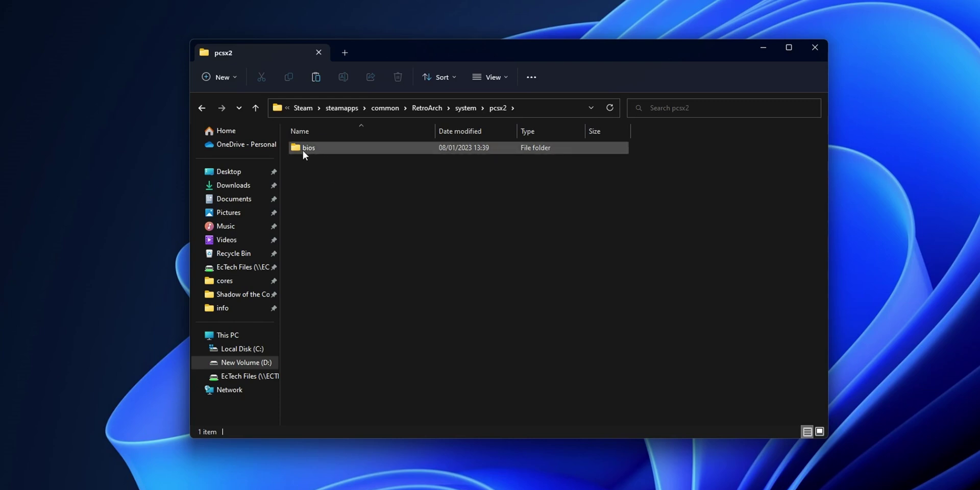
double_click(320, 147)
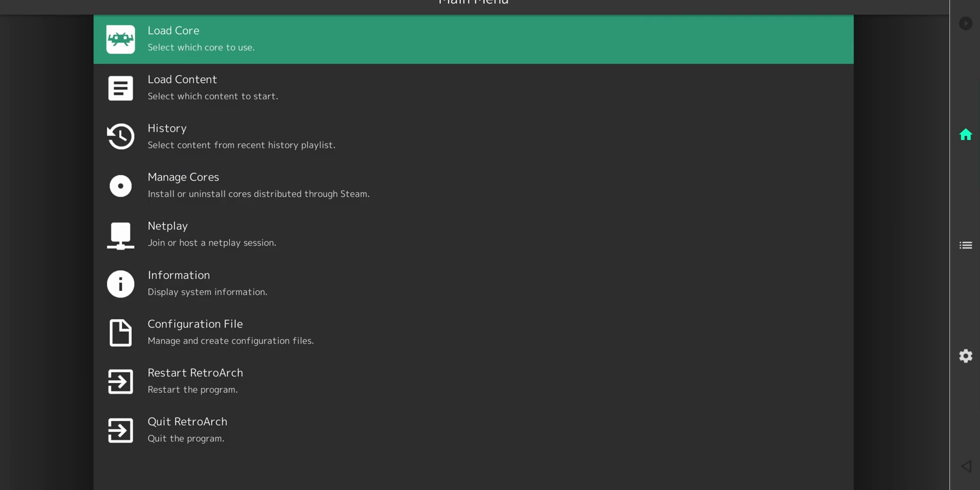
Switch to RetroArch and load the Sony - PlayStation 2 (PCSX2) core
key(Return)
scroll(474, 250, down, 10)
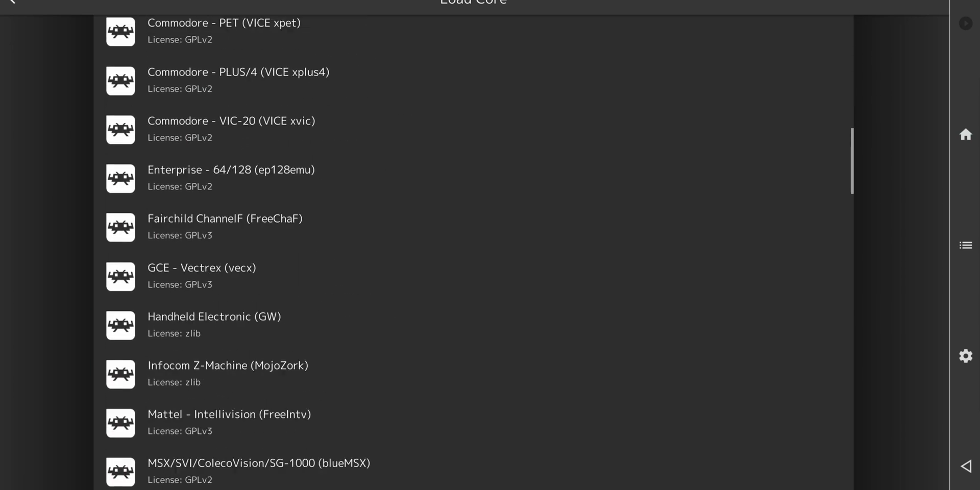
key(Down)
key(Down)
key(Down)
key(Down)
key(Down)
key(Down)
key(Down)
key(Down)
key(Down)
key(Down)
key(Down)
key(Down)
key(Down)
key(Down)
key(Down)
key(Down)
key(Down)
key(Down)
key(Down)
key(Down)
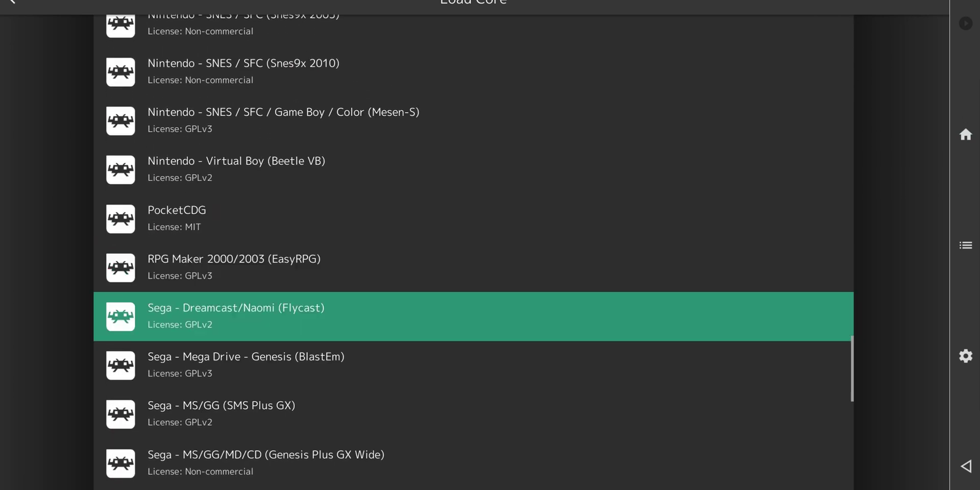
key(Down)
key(Down)
key(Down)
key(Down)
key(Down)
key(Down)
key(Down)
key(Down)
key(Down)
key(Down)
key(Down)
key(Down)
key(Down)
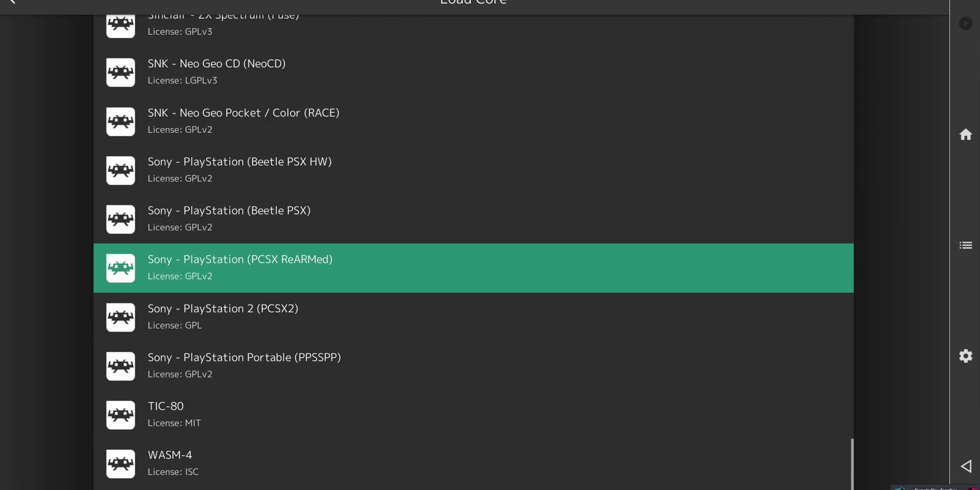
key(Down)
key(Return)
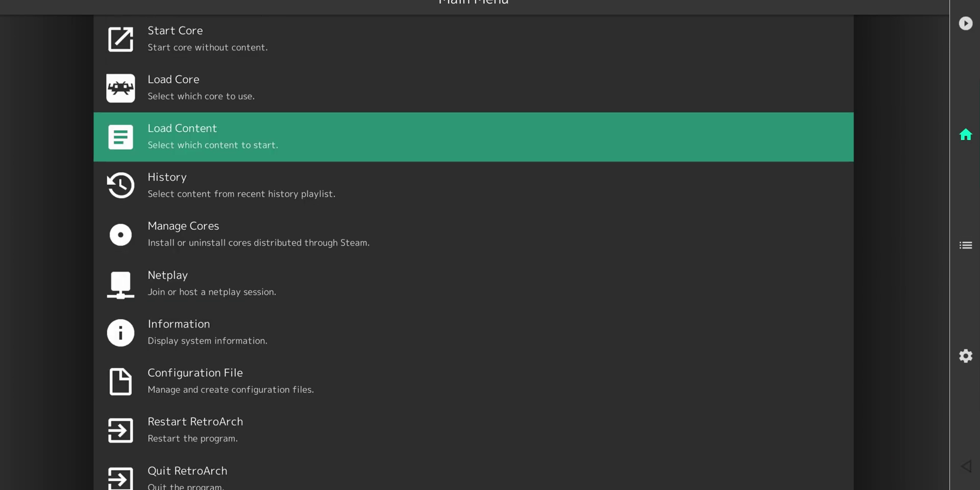
Select Shadow of the Colossus (USA).iso from D:\Roms\Ps2 as the content to load
key(Return)
key(Down)
key(Down)
key(Down)
key(Return)
key(Down)
key(Down)
key(Down)
key(Down)
key(Down)
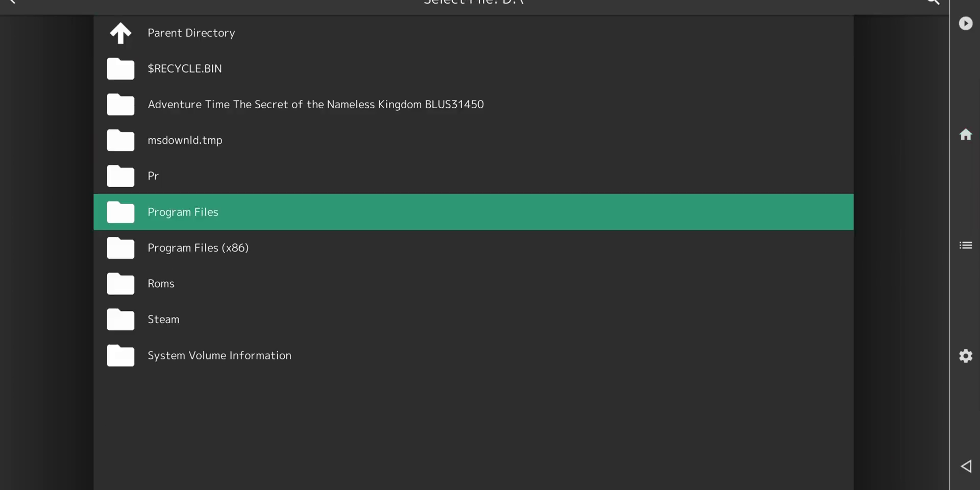
key(Down)
key(Down)
key(Return)
key(Down)
key(Return)
key(Down)
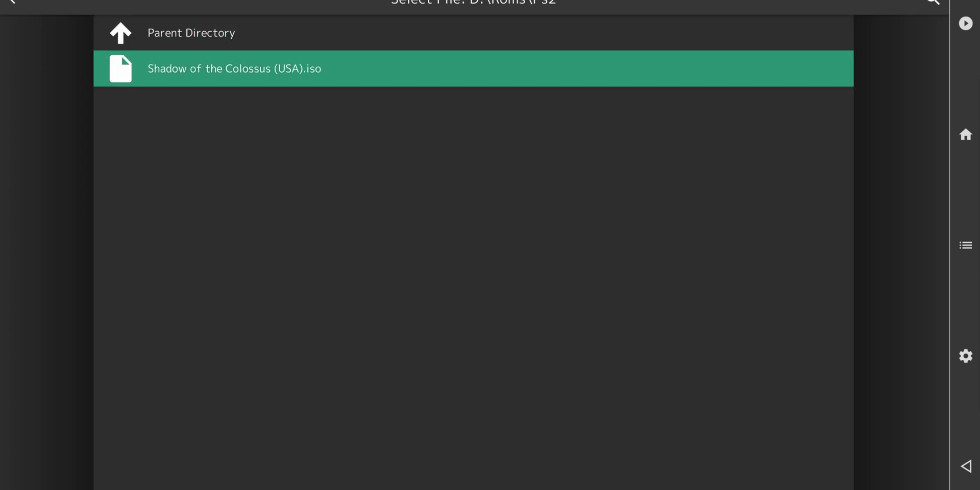
key(Return)
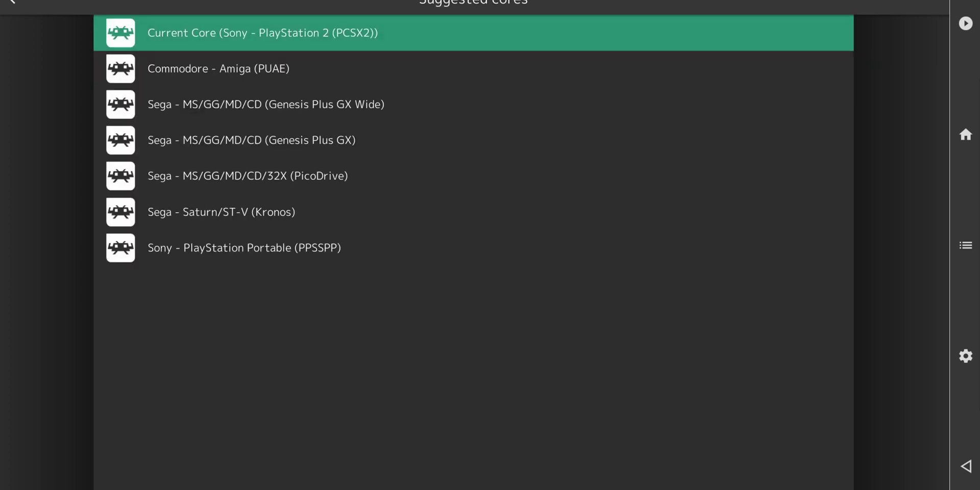